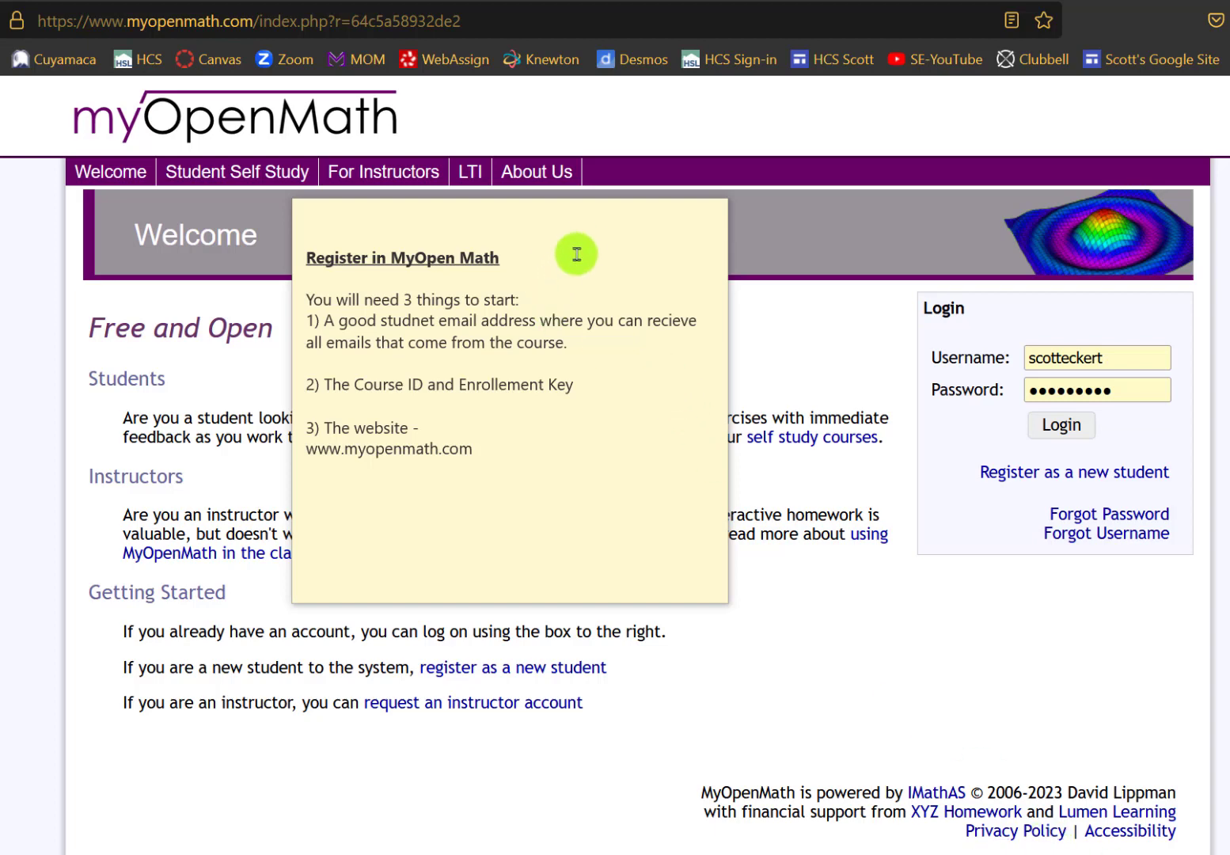
# - Start a new student signup and enter a username, appending 1 after it was taken, plus a password
pyautogui.click(642, 260)
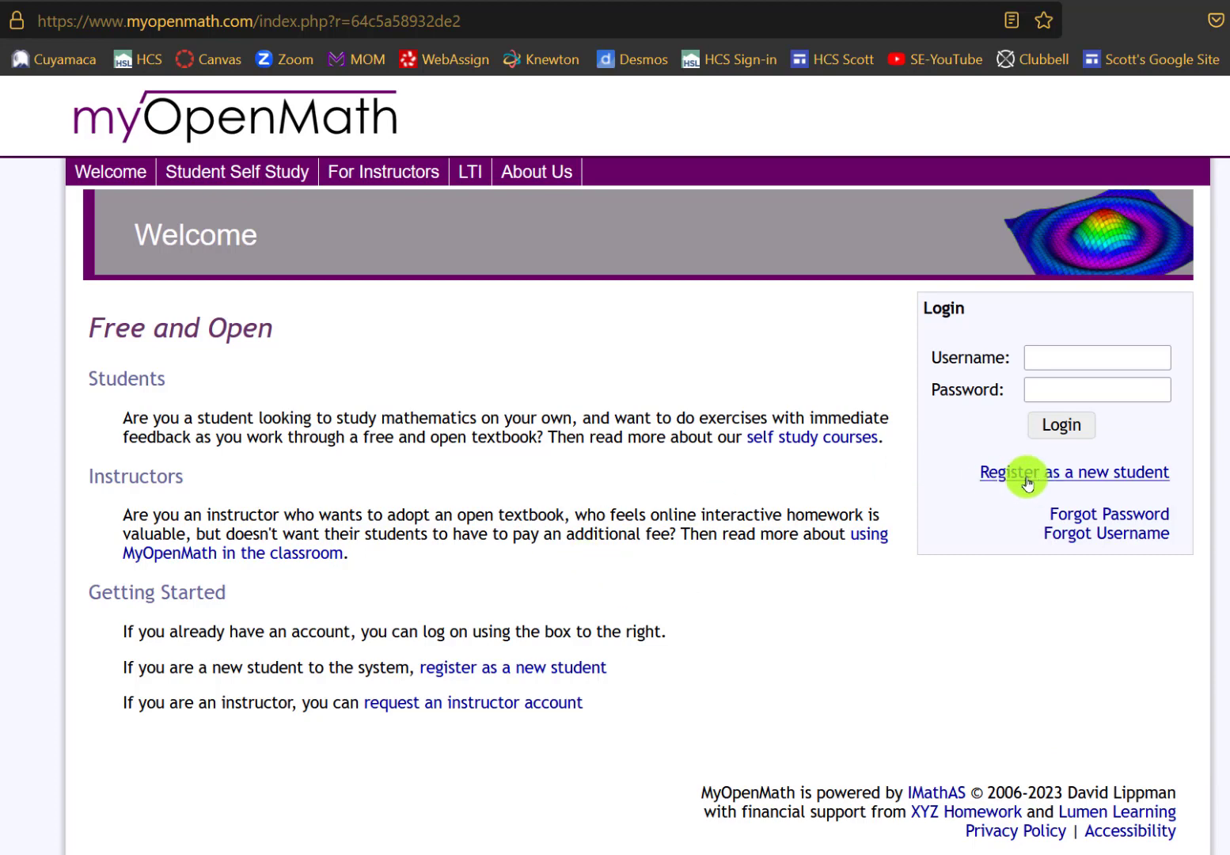
pyautogui.click(1027, 478)
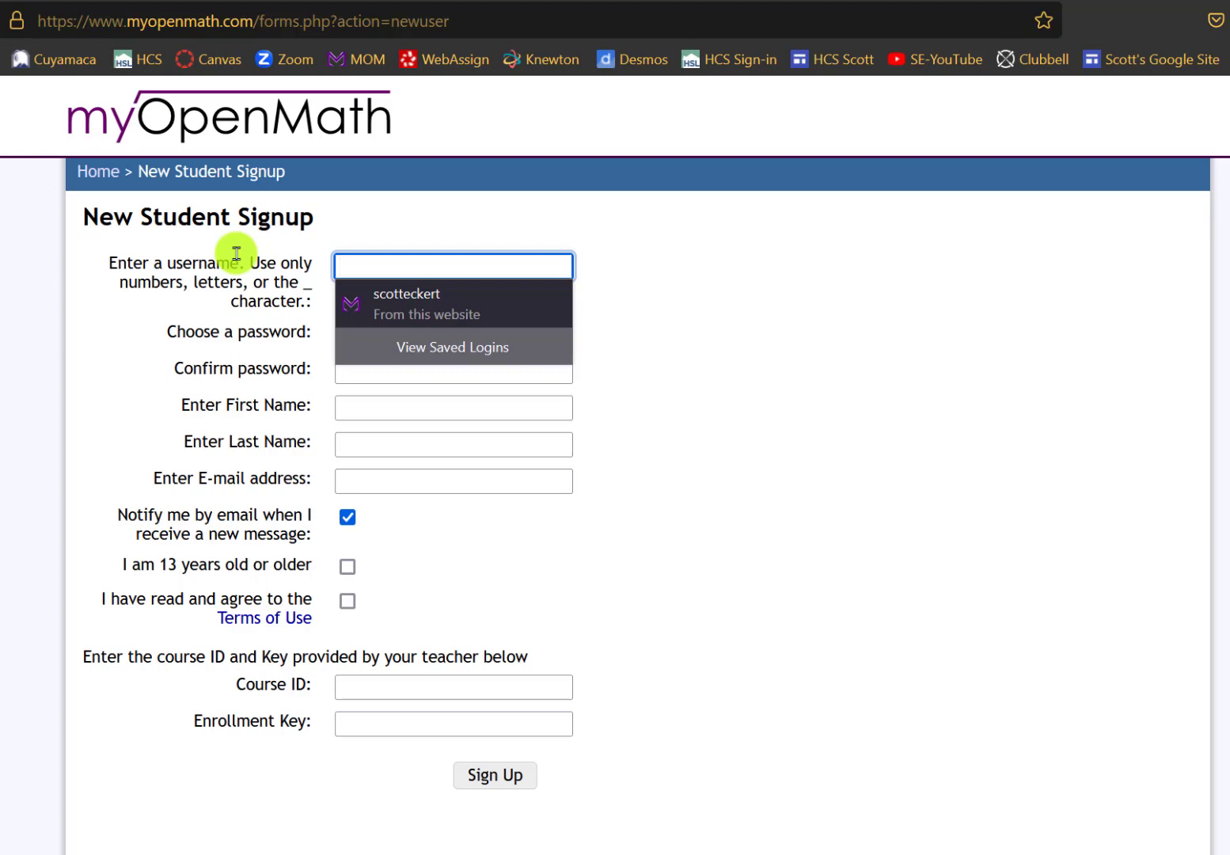
pyautogui.write('Scott.Student')
pyautogui.click(480, 341)
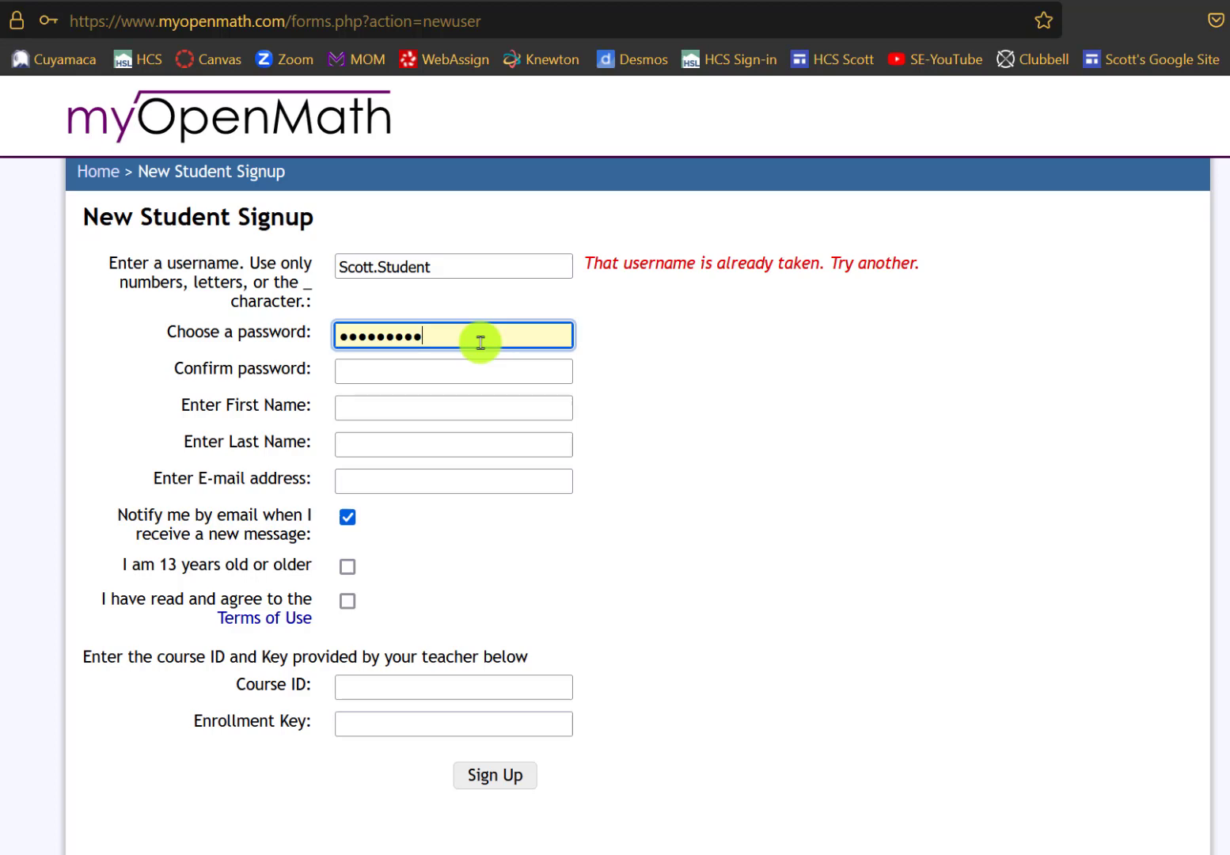
pyautogui.click(443, 264)
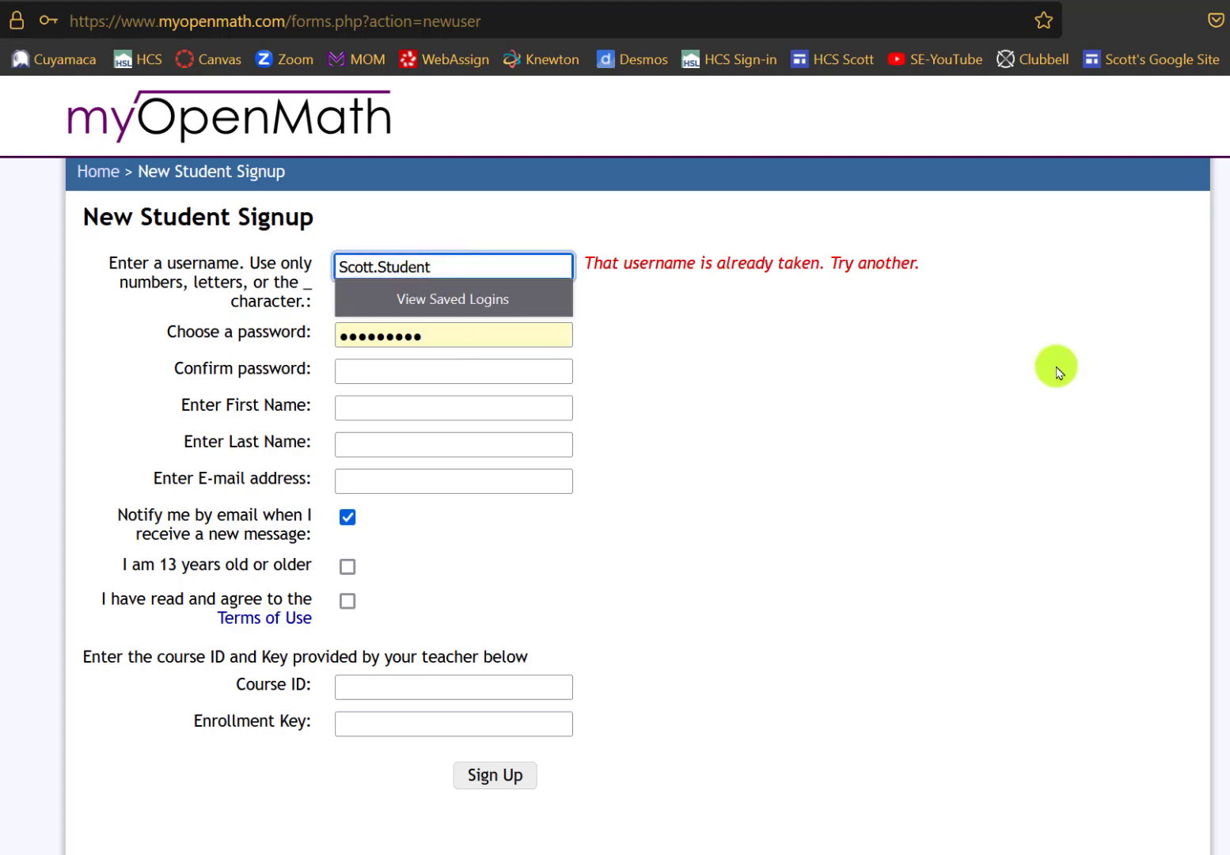
pyautogui.write('1')
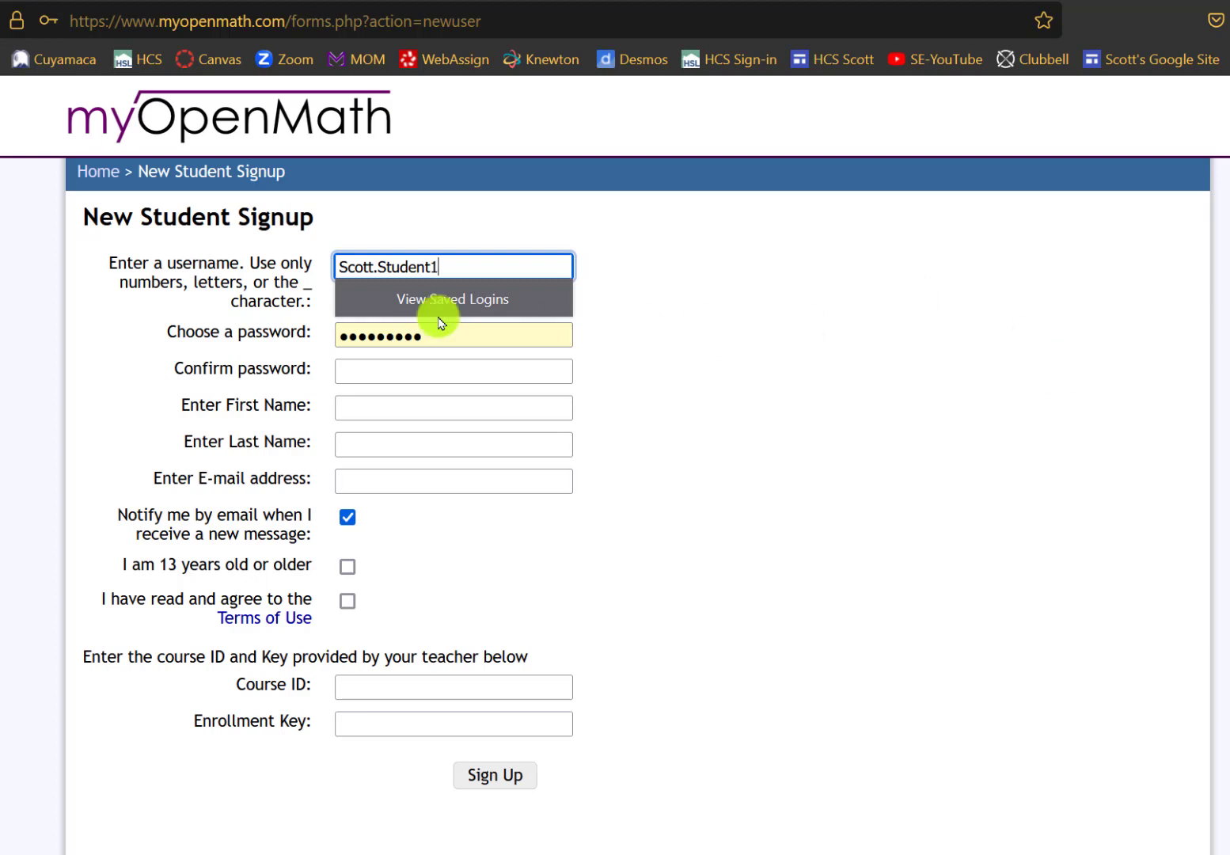
# - Confirm the password and enter the student's first and last name
pyautogui.click(446, 383)
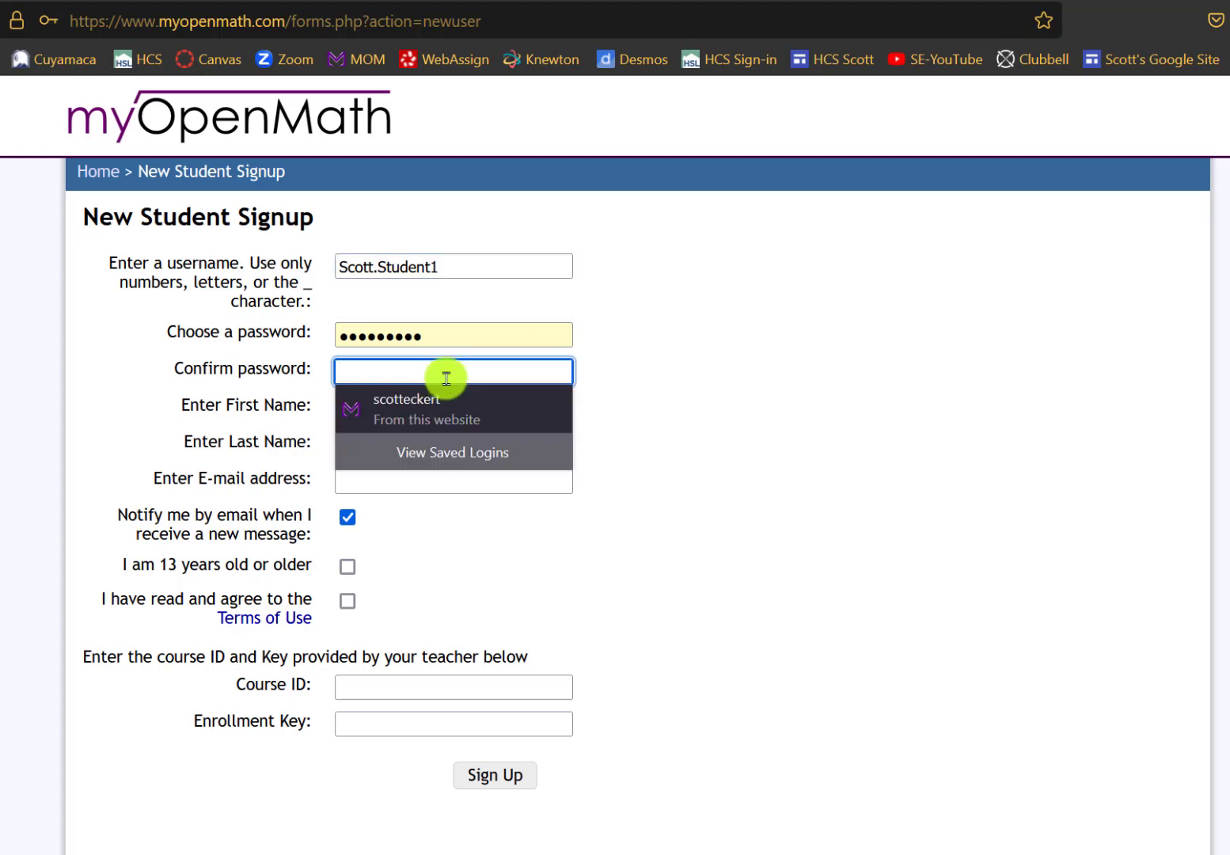
pyautogui.write('•••••••••')
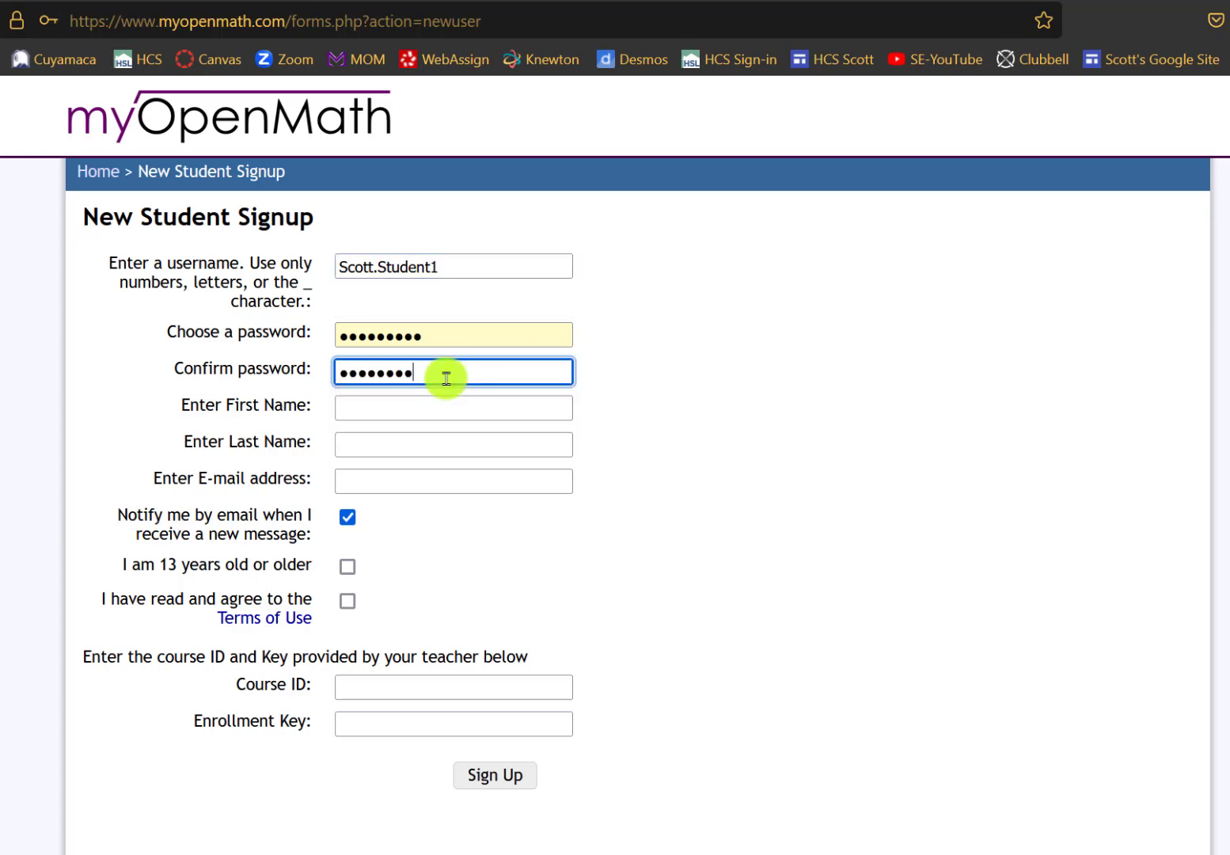
pyautogui.click(435, 406)
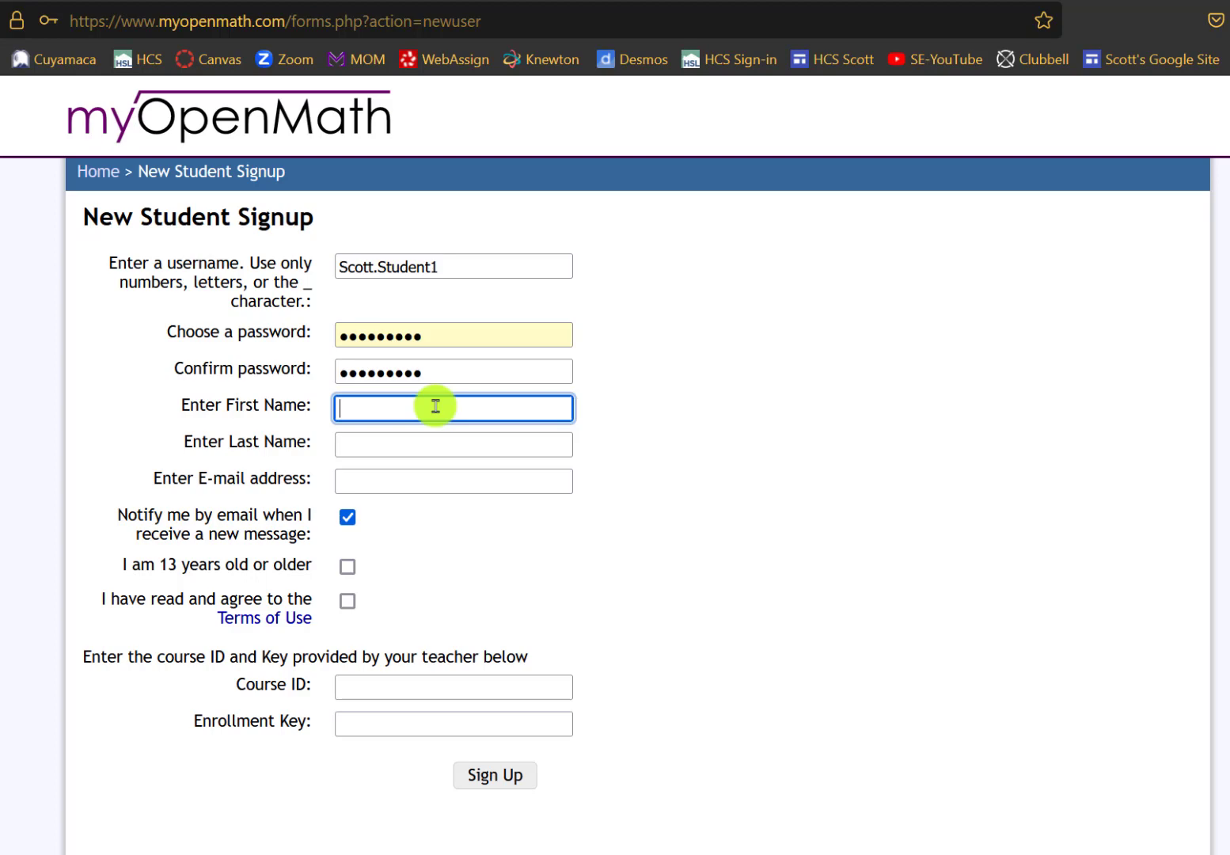
pyautogui.press('Tab')
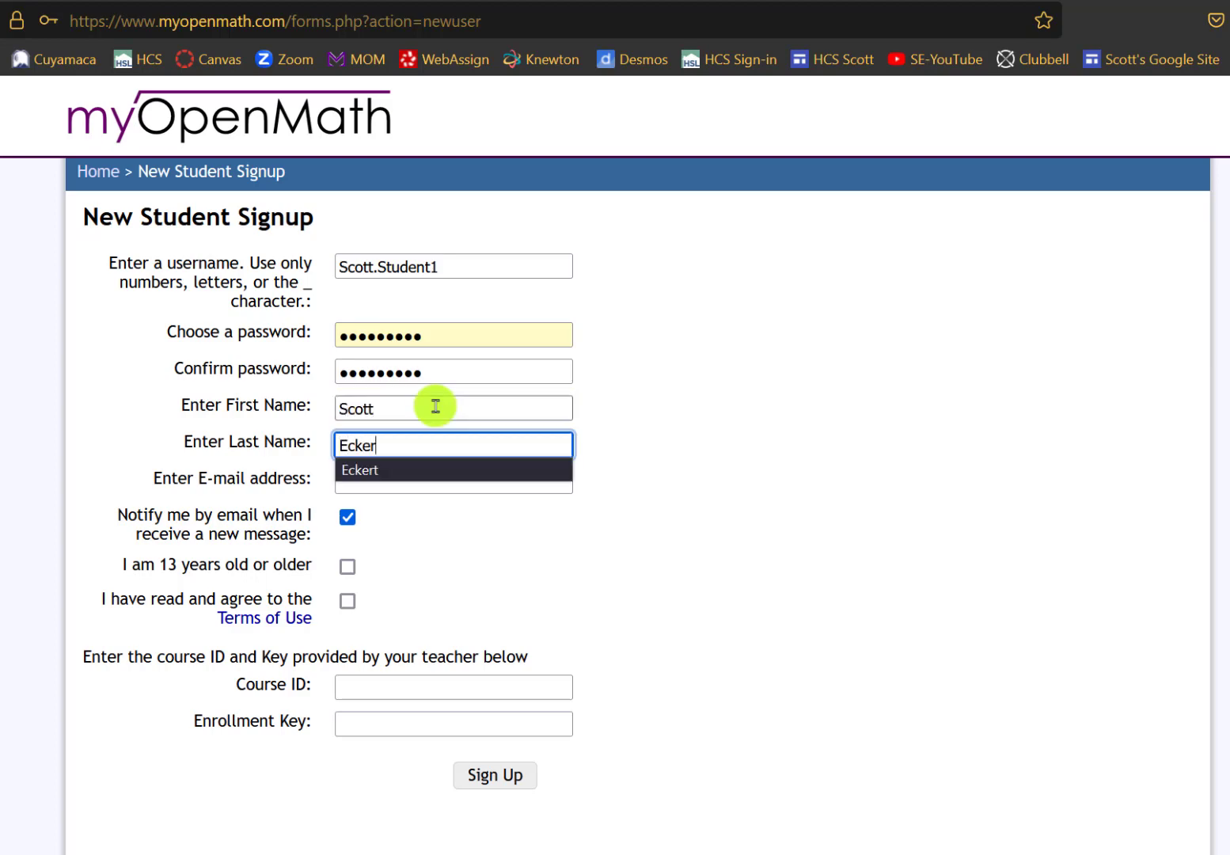
# - Fill in the student's e-mail from the suggestion and tick the 13-or-older box
pyautogui.click(554, 489)
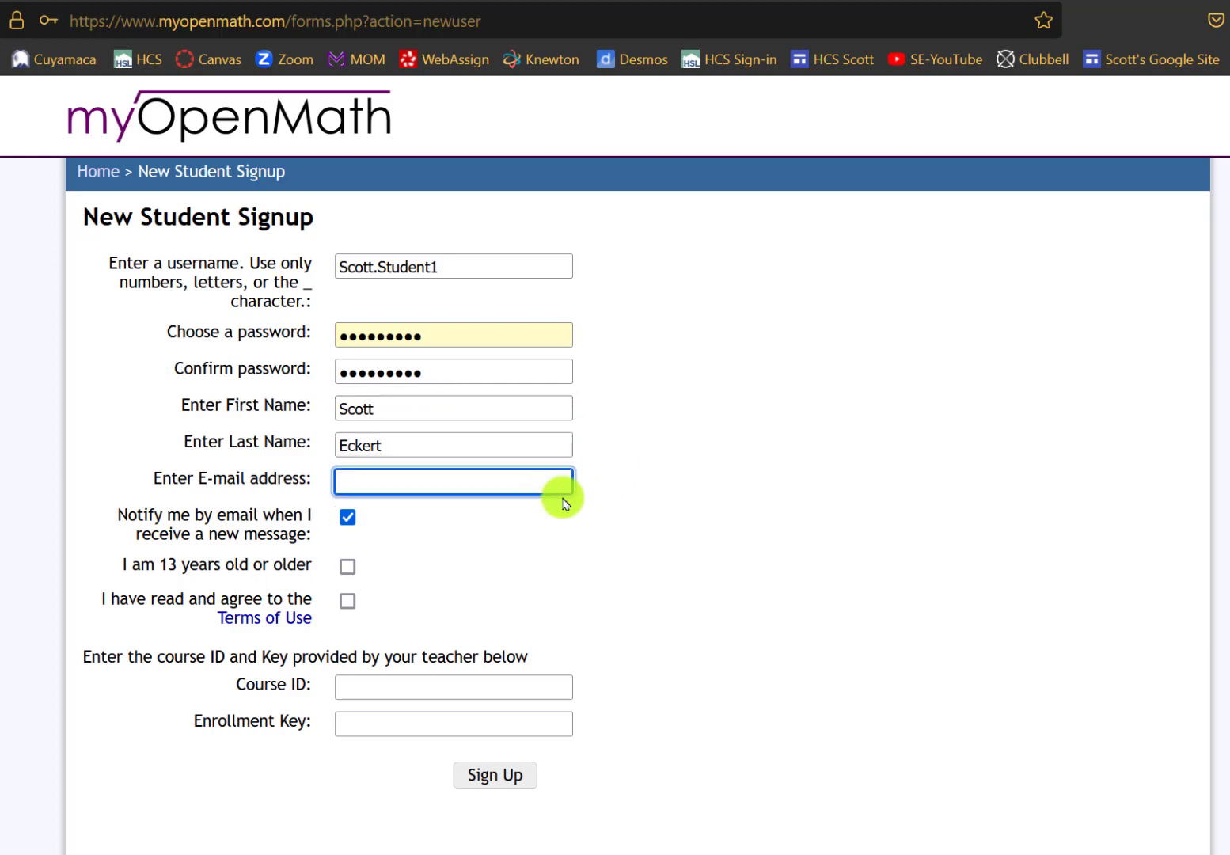
pyautogui.write('sc')
pyautogui.click(562, 503)
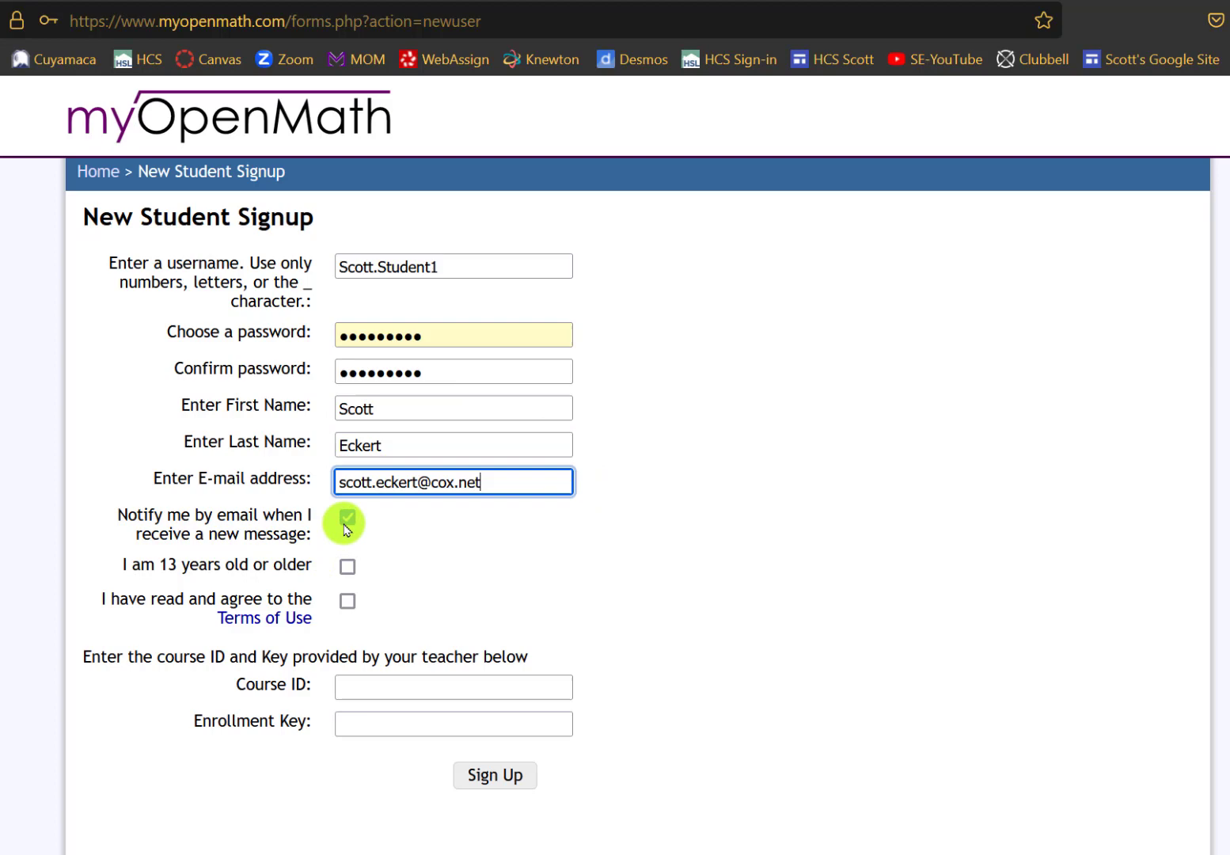
pyautogui.click(347, 573)
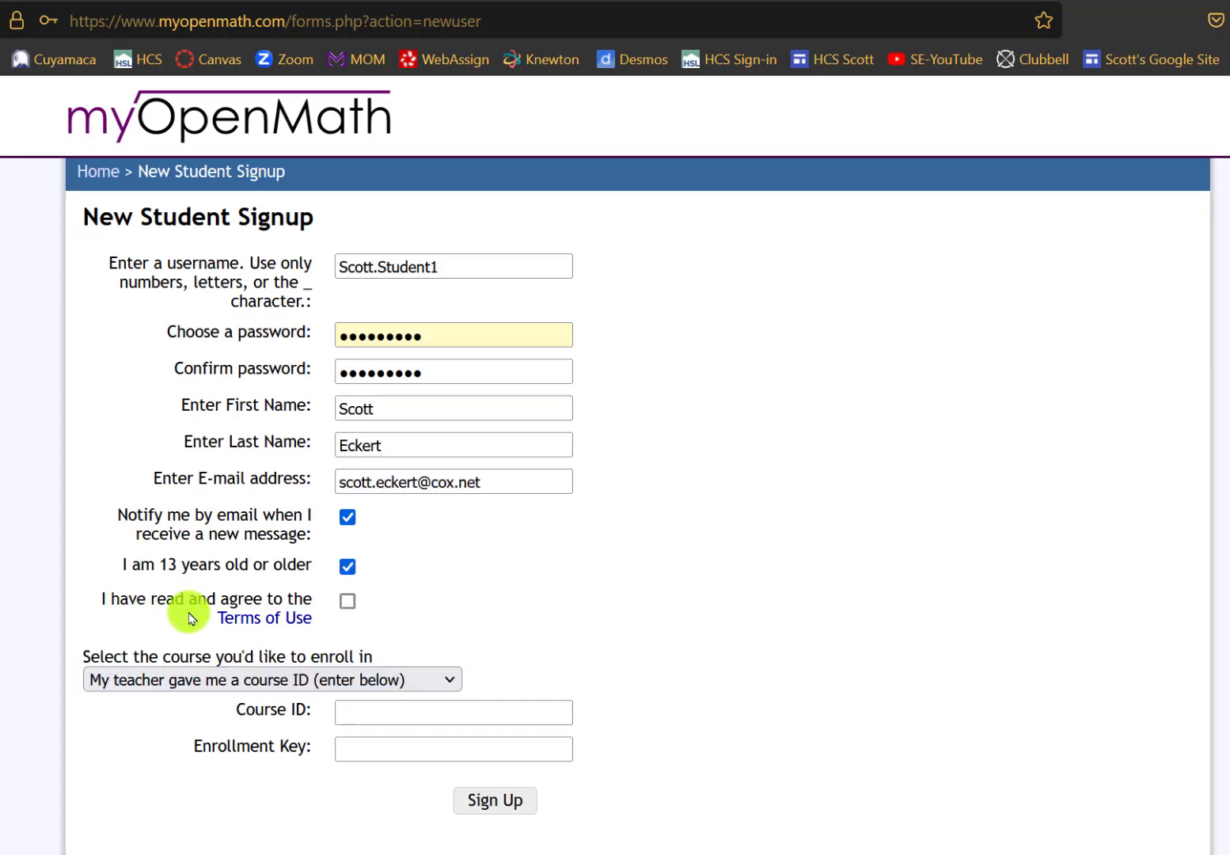
pyautogui.click(349, 606)
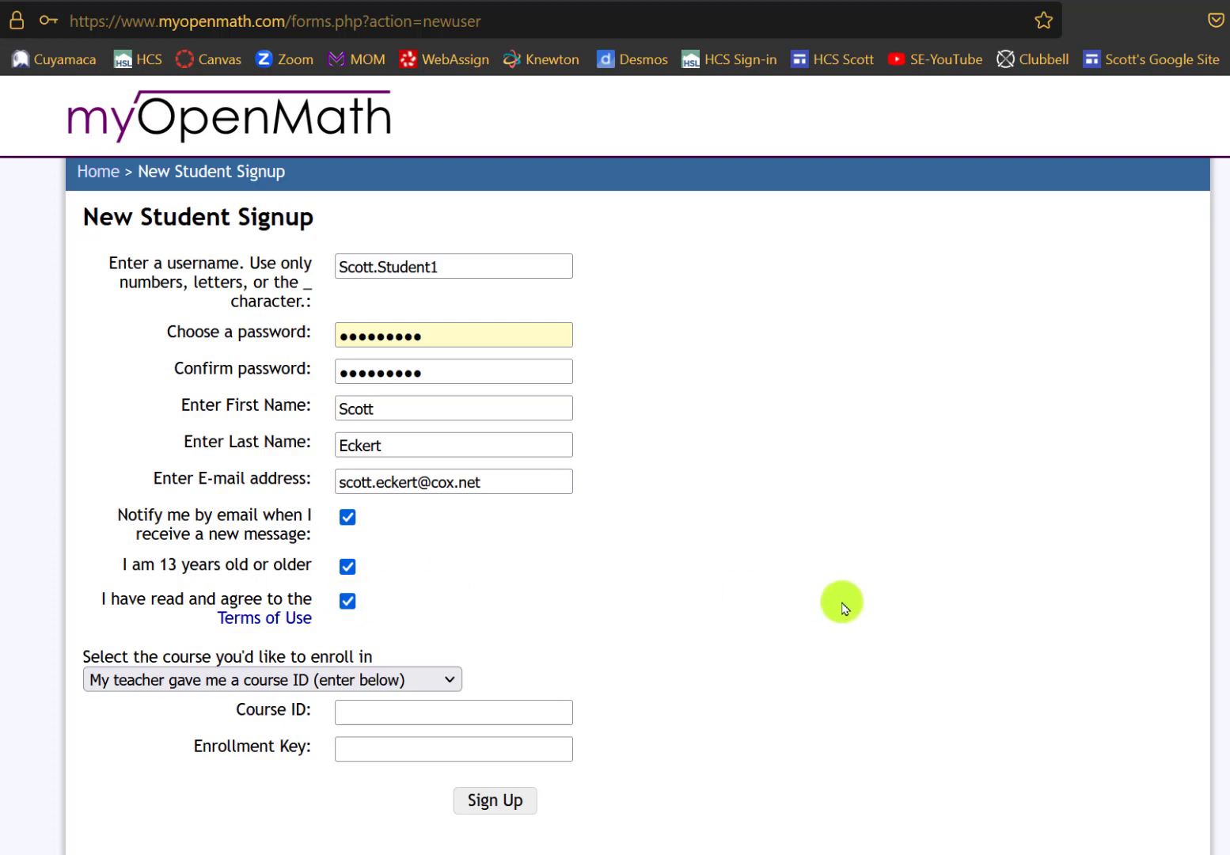
pyautogui.click(447, 709)
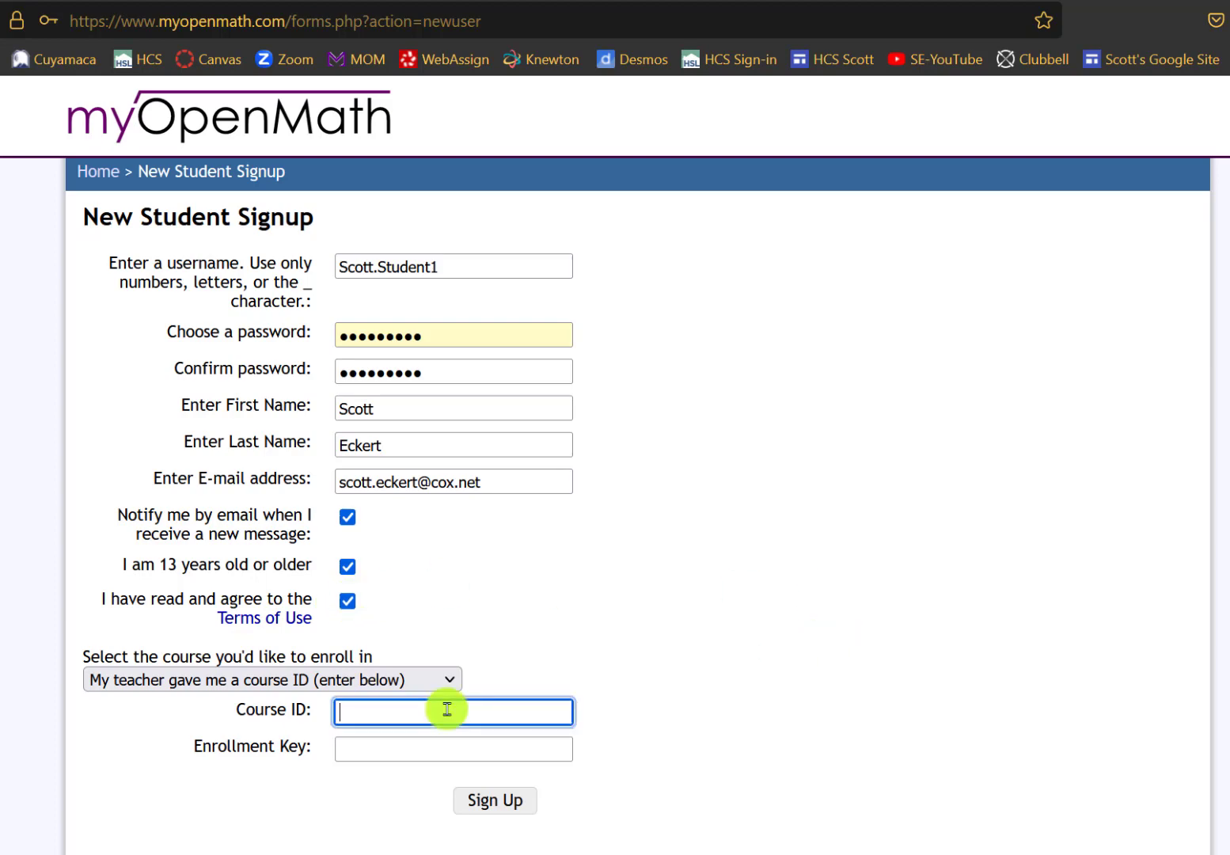
pyautogui.write('180')
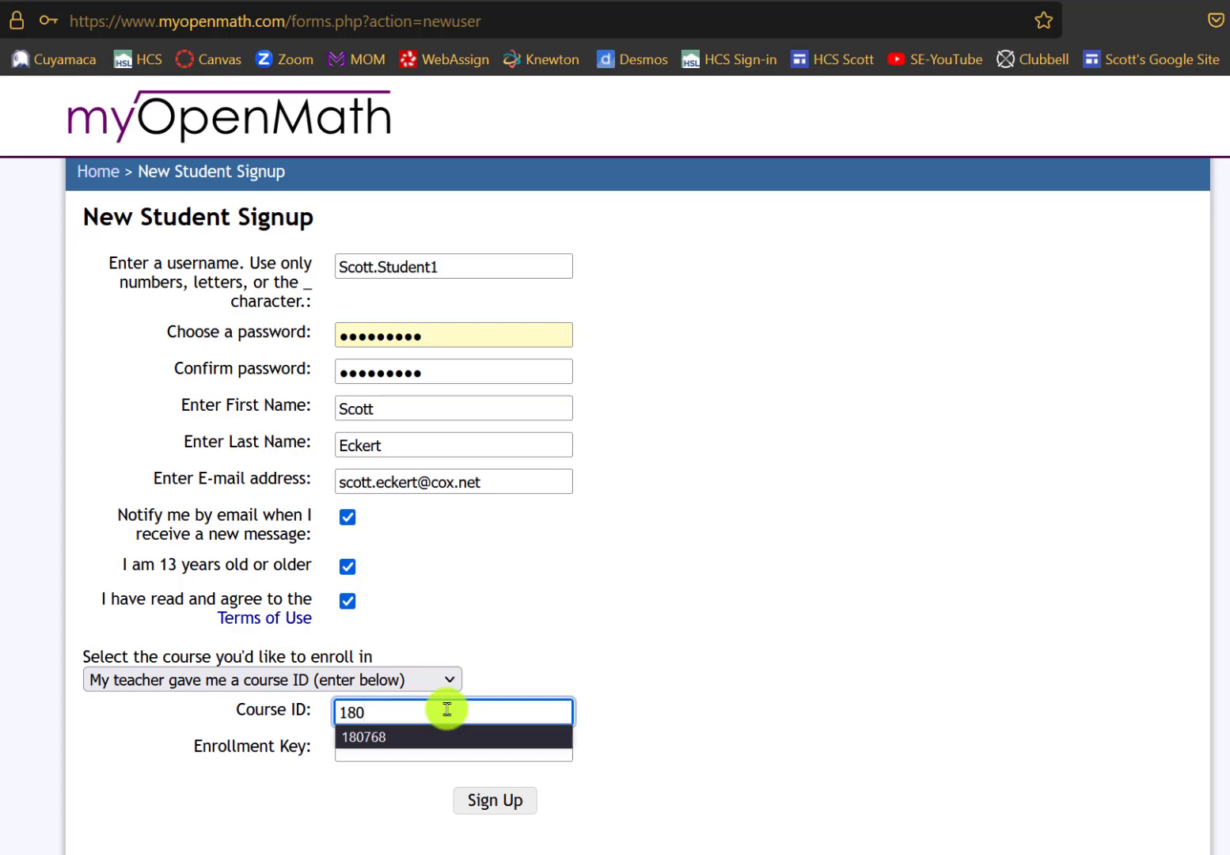
pyautogui.click(439, 736)
pyautogui.click(446, 740)
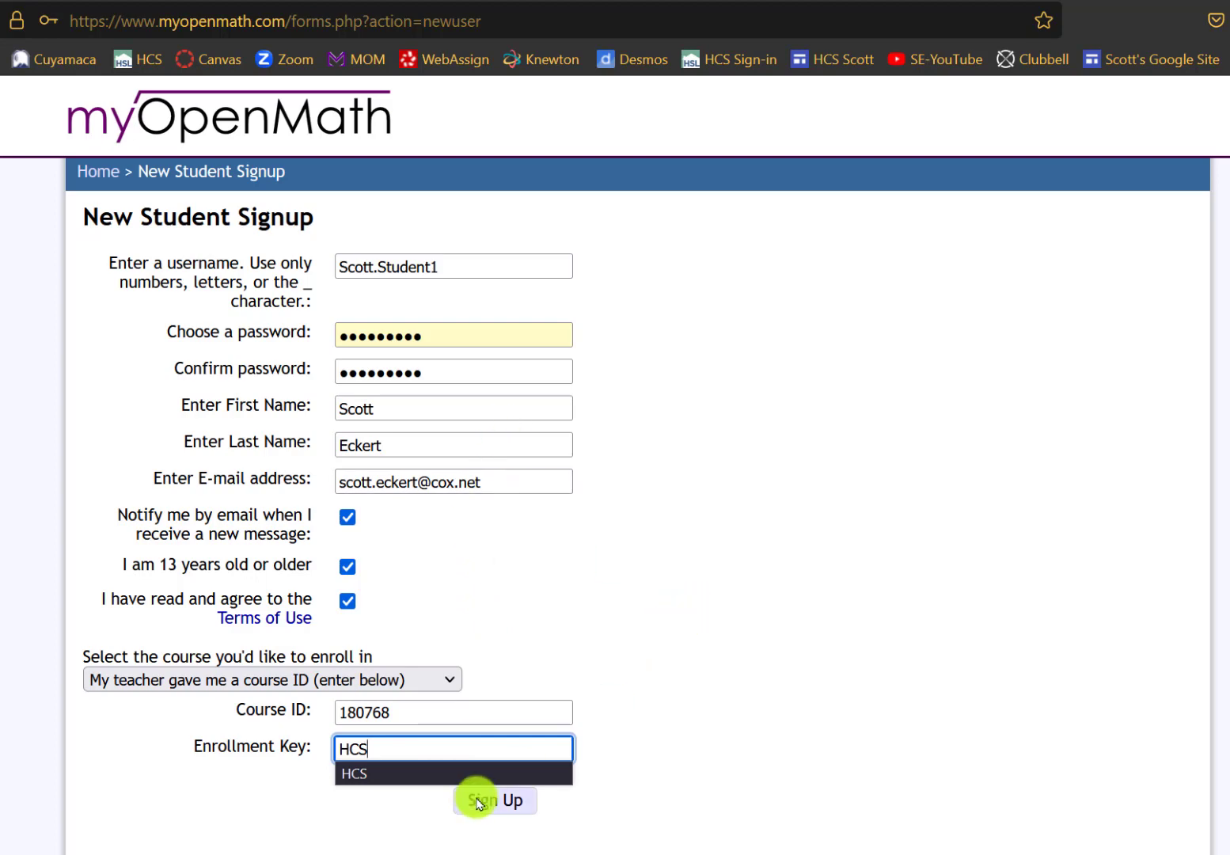
pyautogui.click(478, 802)
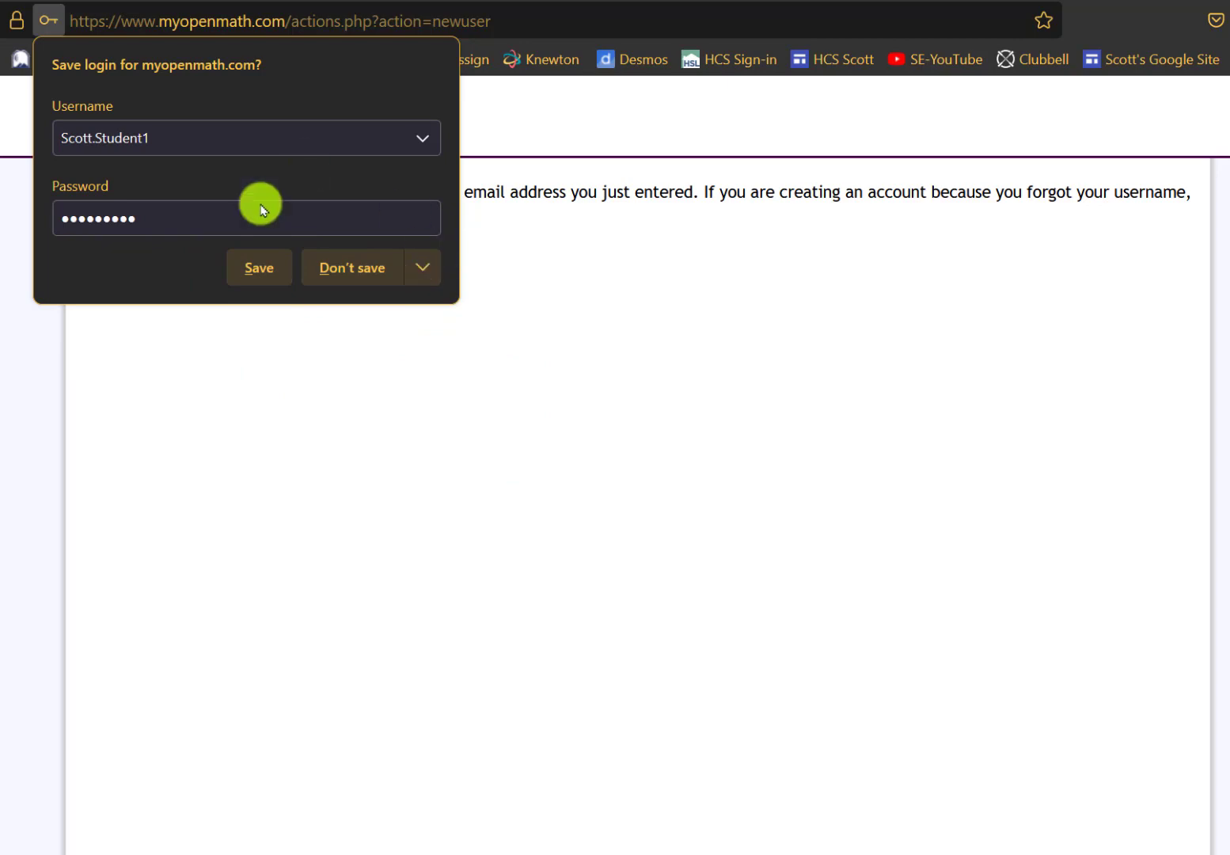
pyautogui.press('Escape')
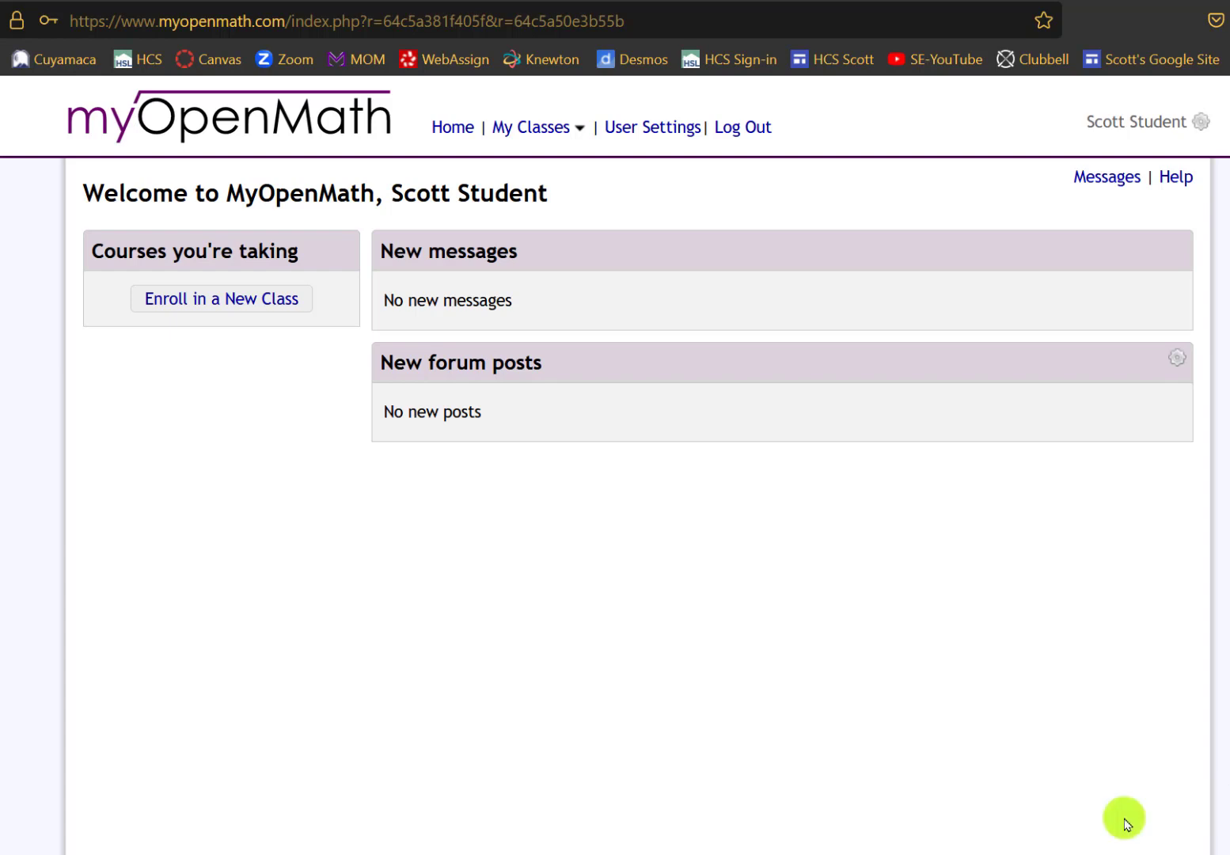
pyautogui.click(192, 301)
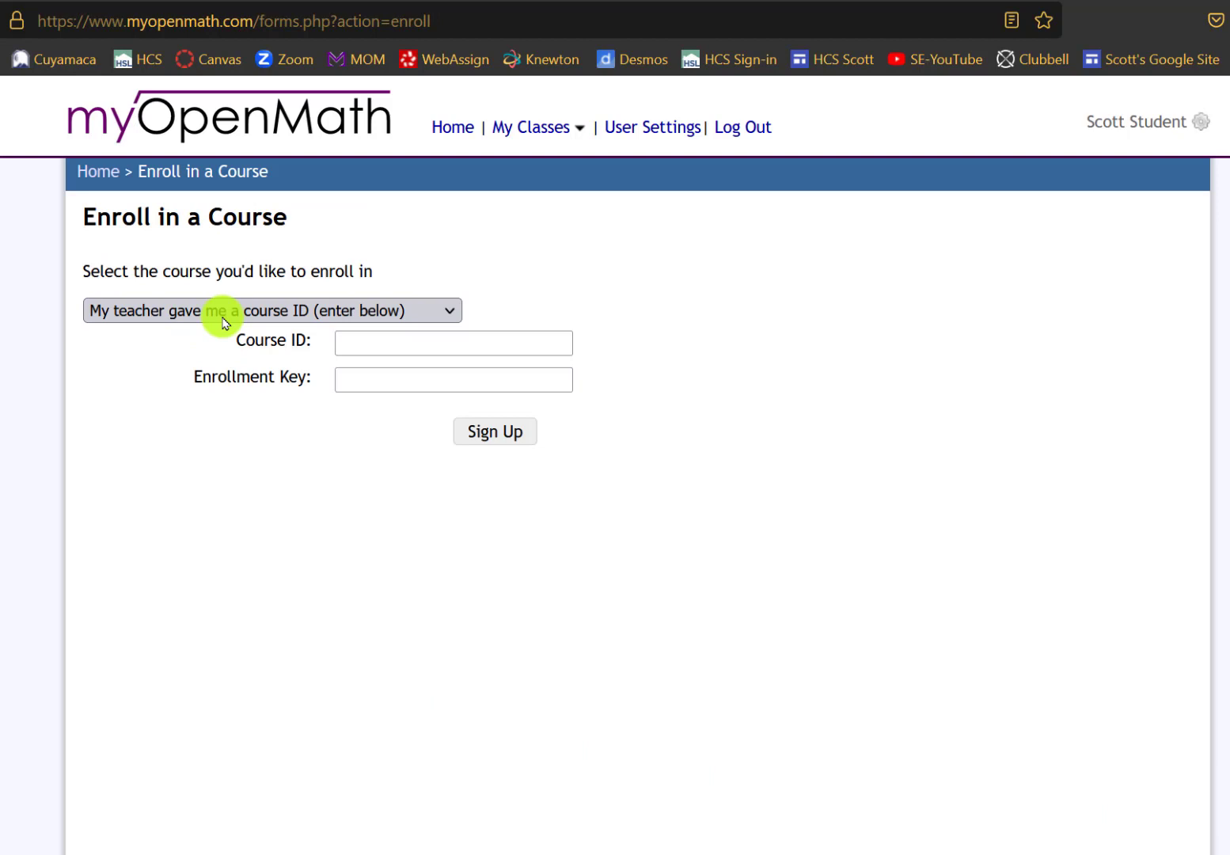
pyautogui.click(469, 343)
pyautogui.write('180')
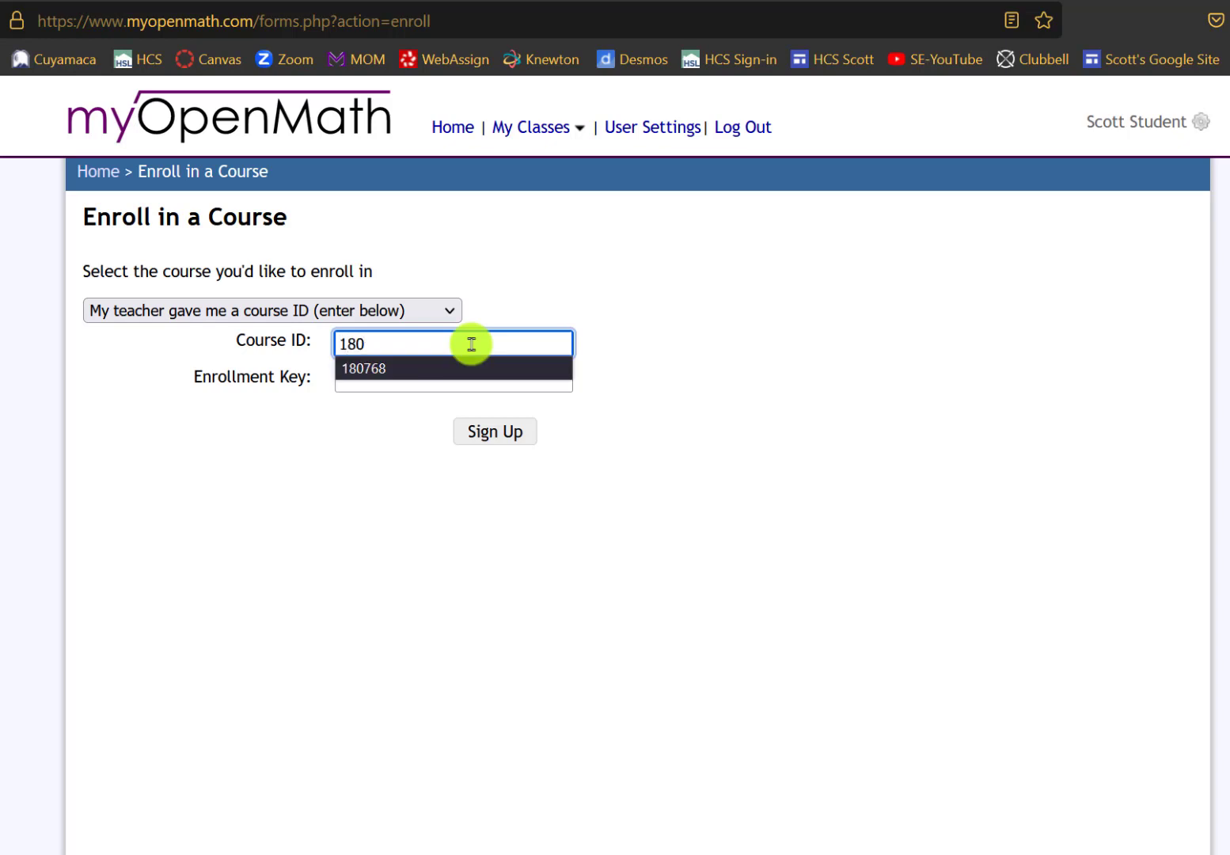
pyautogui.click(467, 363)
pyautogui.click(465, 376)
pyautogui.click(472, 431)
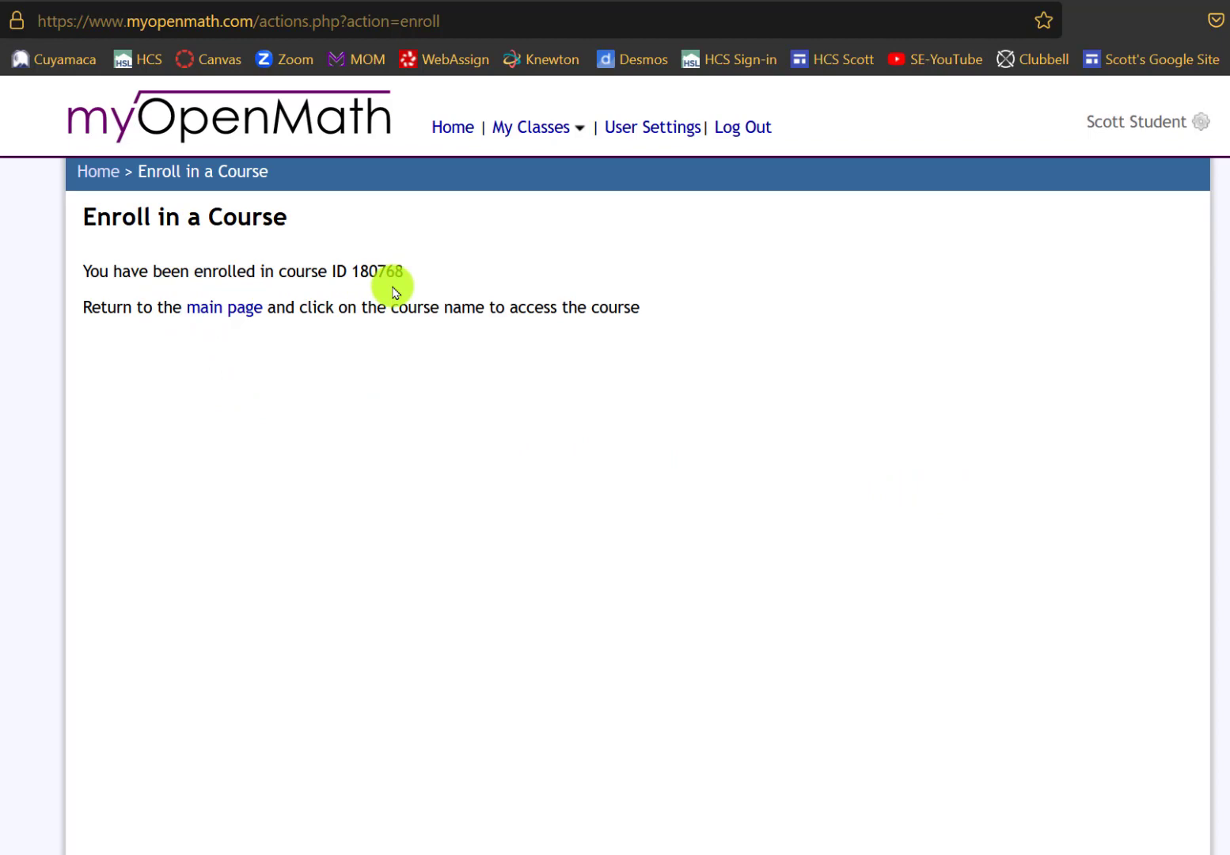
# - Check the main page lists Algebra 1 HCS 2023-24, then log out and log back in with saved credentials
pyautogui.click(227, 310)
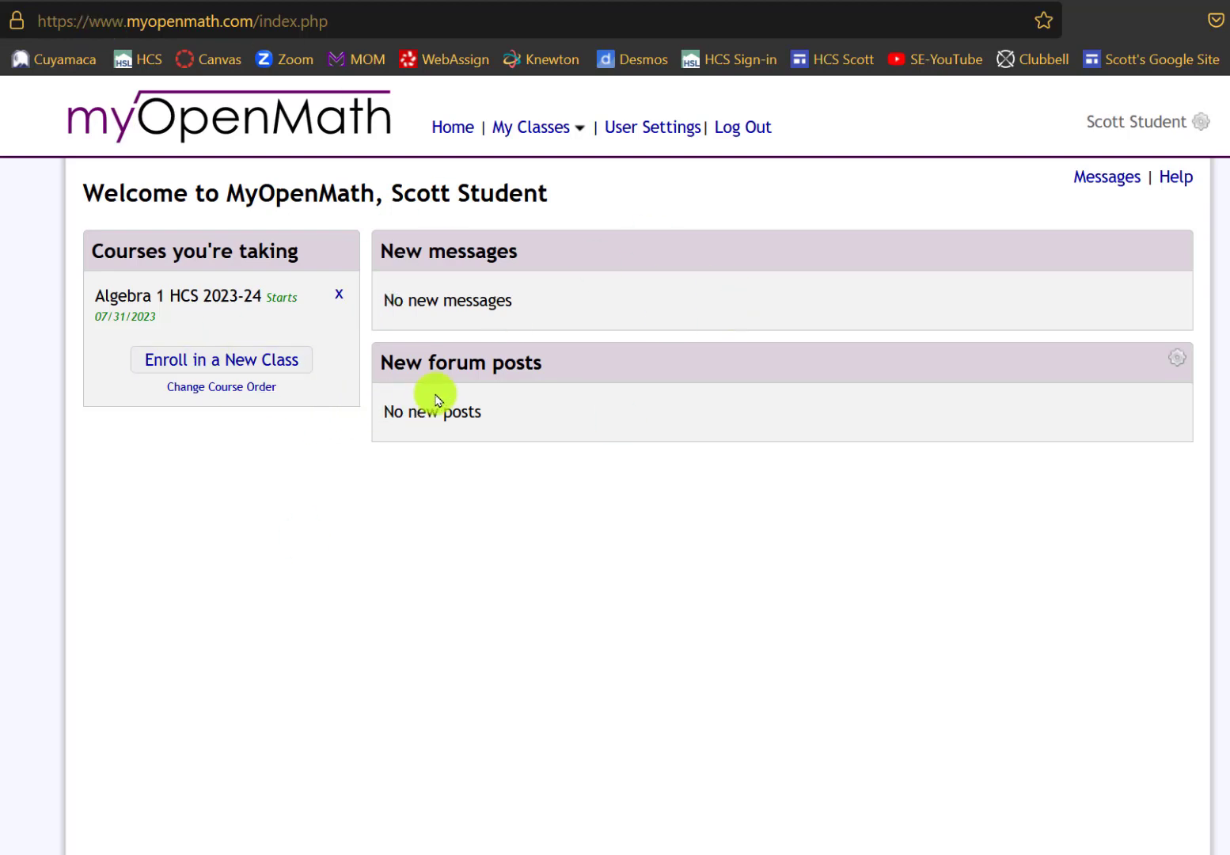
pyautogui.click(740, 134)
pyautogui.click(1075, 428)
# - Open Algebra 1 HCS 2023-24 and scroll through its Textbook, Math Lounge, Chapters 1–11 and Final Exam
pyautogui.click(182, 294)
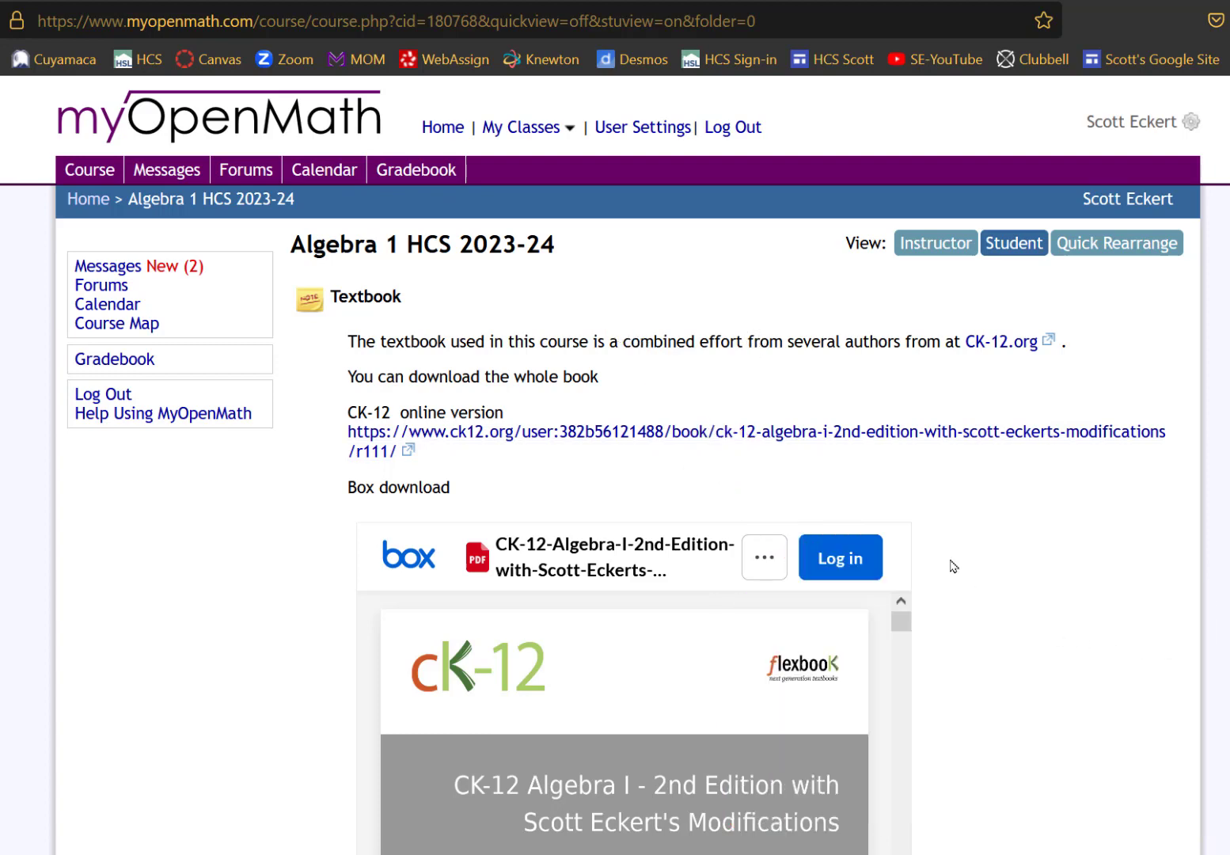
pyautogui.scroll(-7, 952, 563)
pyautogui.scroll(-6, 952, 565)
pyautogui.scroll(-1, 952, 565)
pyautogui.scroll(9, 962, 551)
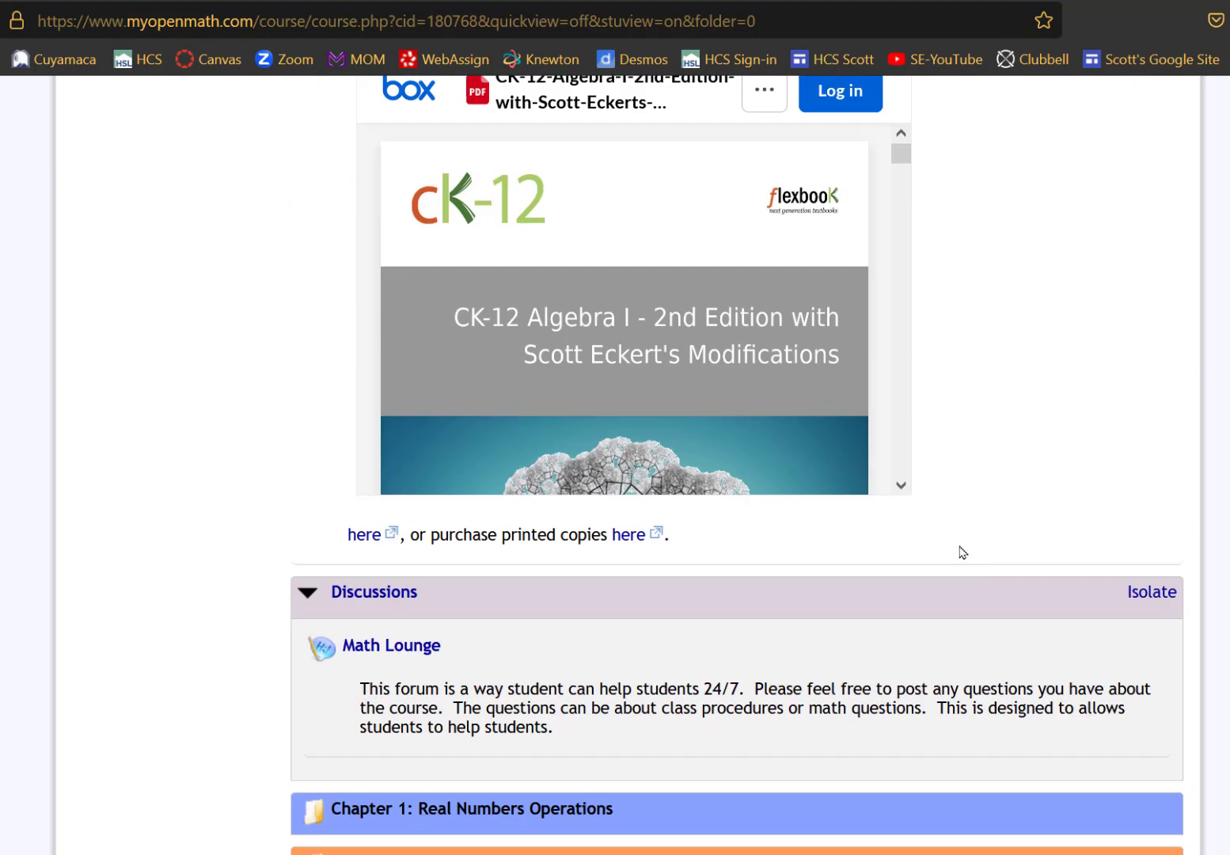
pyautogui.scroll(6, 963, 552)
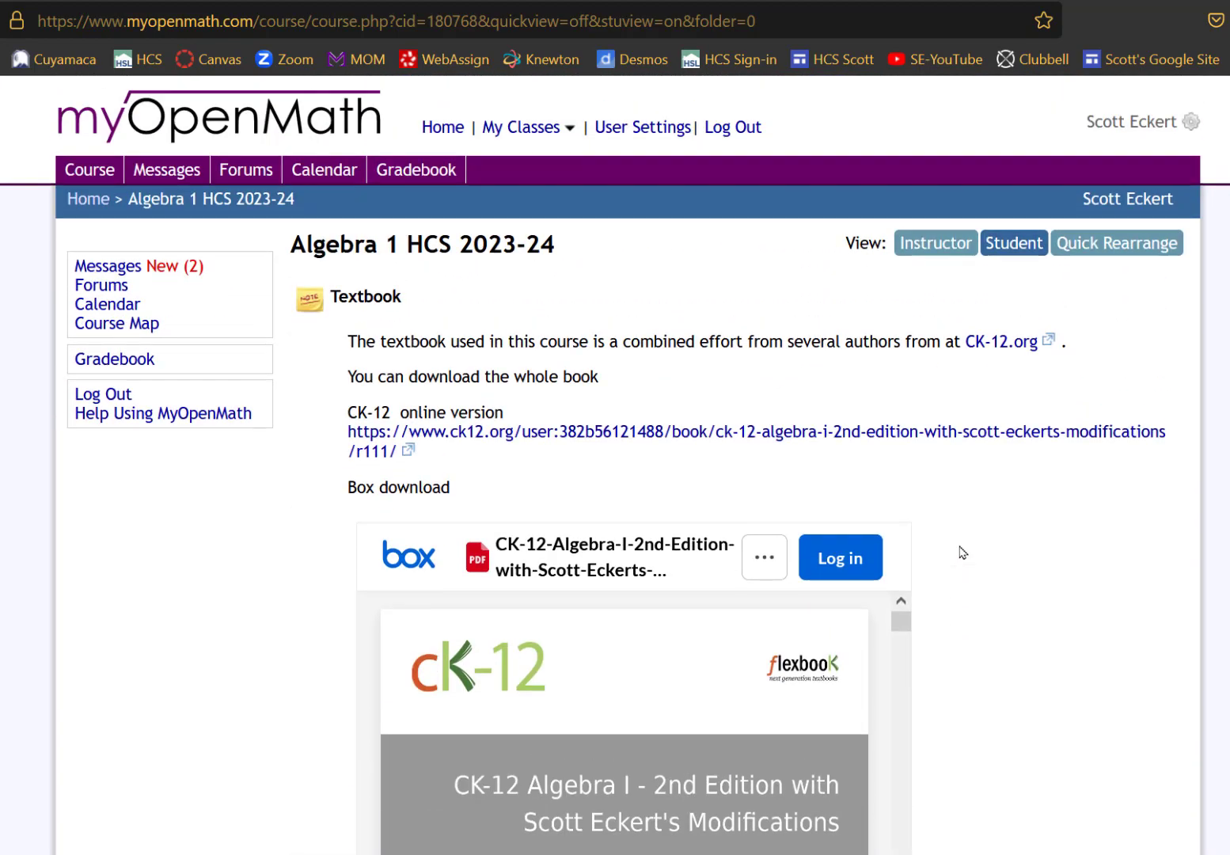